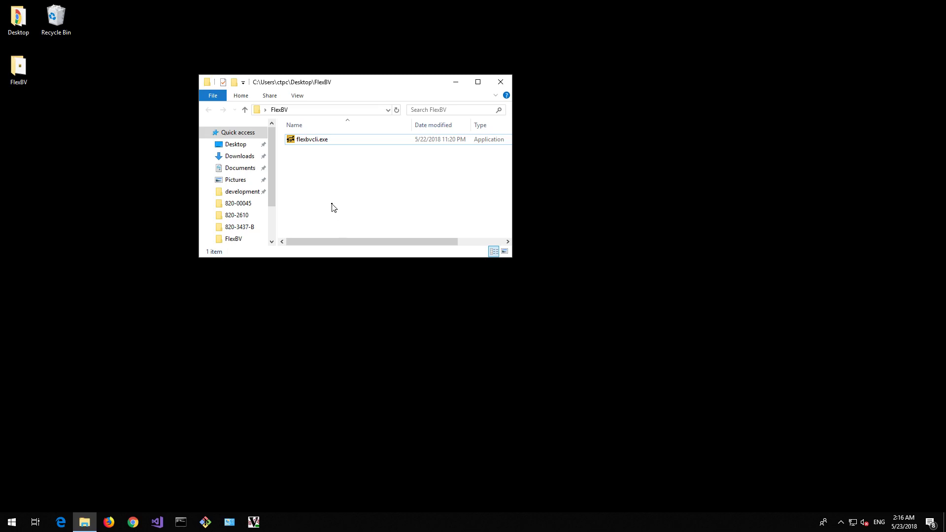
Launch flexbvcli.exe from the FlexBV folder.
{"action": "left_click_drag", "start_coordinate": [347, 86], "coordinate": [381, 91]}
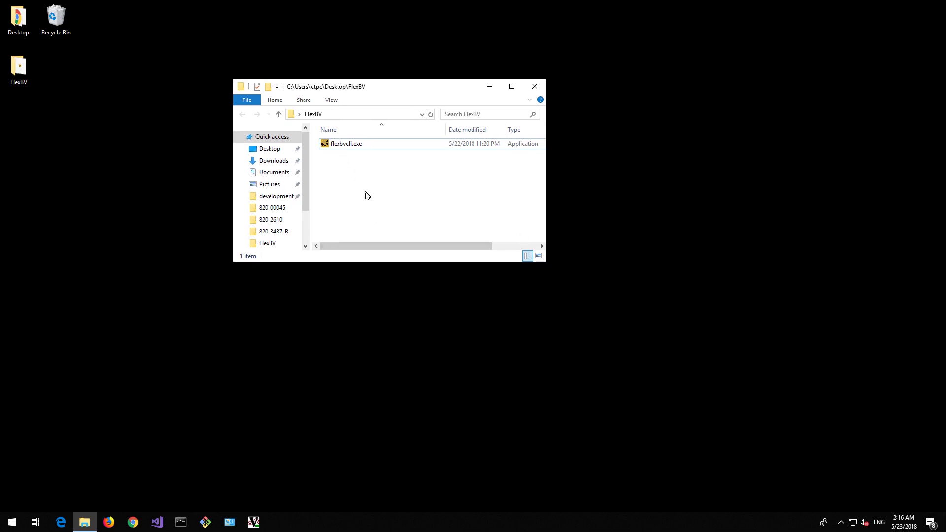
{"action": "left_click", "coordinate": [344, 144]}
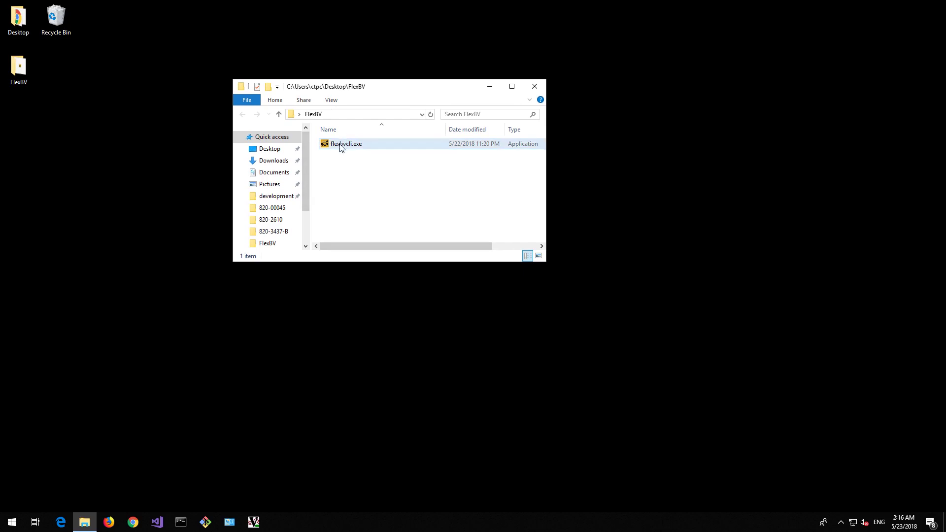
{"action": "double_click", "coordinate": [340, 146]}
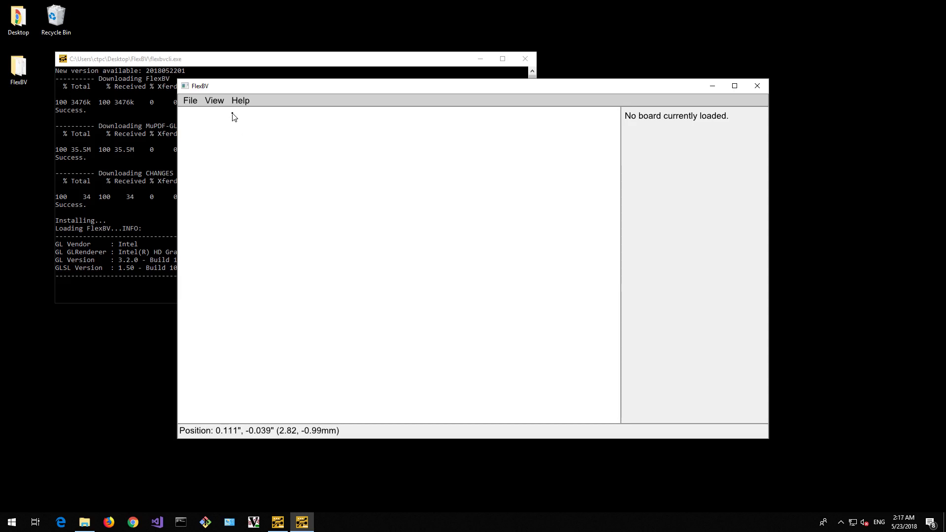
Open the recent board file 820-2610-A.BRD and move the board window aside so its schematic PDF is visible.
{"action": "left_click", "coordinate": [189, 101]}
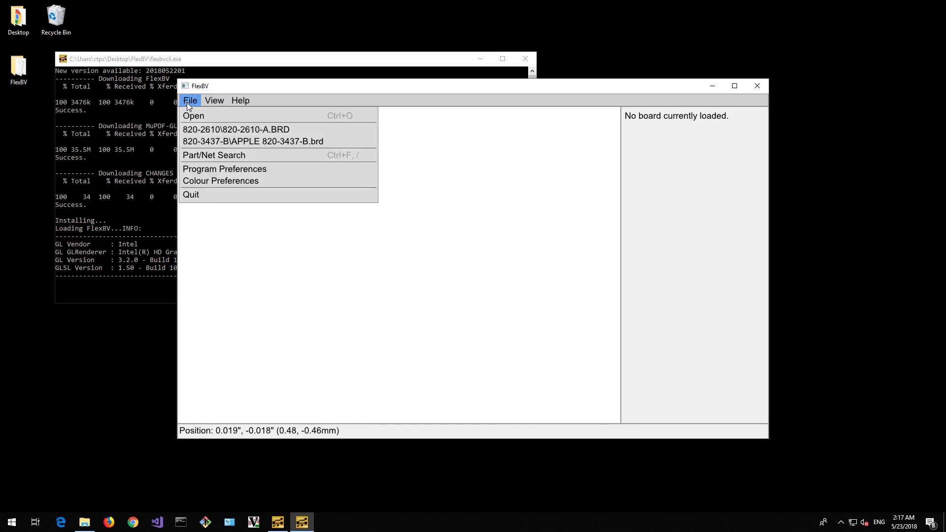
{"action": "left_click", "coordinate": [215, 101]}
{"action": "mouse_move", "coordinate": [190, 101]}
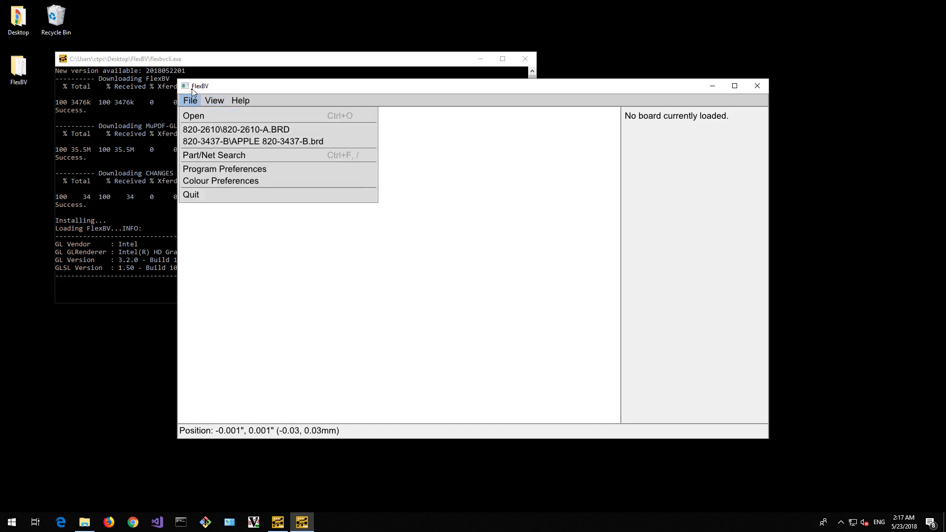
{"action": "left_click", "coordinate": [216, 130]}
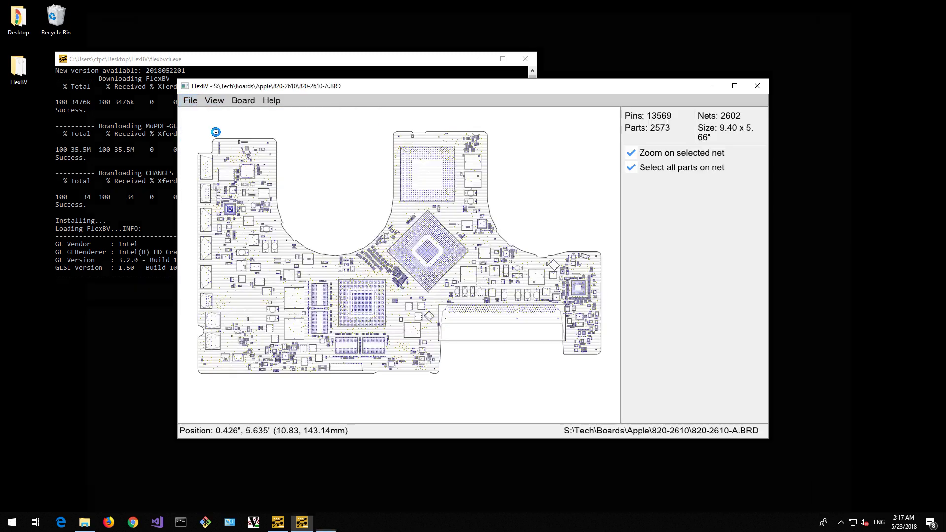
{"action": "left_click_drag", "start_coordinate": [157, 9], "coordinate": [541, 8]}
{"action": "left_click_drag", "start_coordinate": [343, 83], "coordinate": [193, 50]}
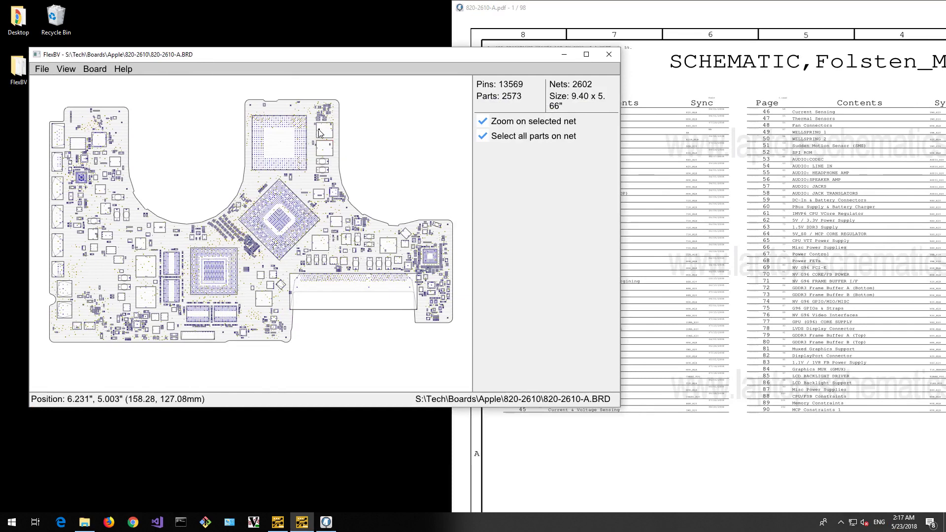
Search the schematic PDF for the board part L7100 and step through its matches on page 61.
{"action": "right_click", "coordinate": [317, 127]}
{"action": "left_click", "coordinate": [341, 136]}
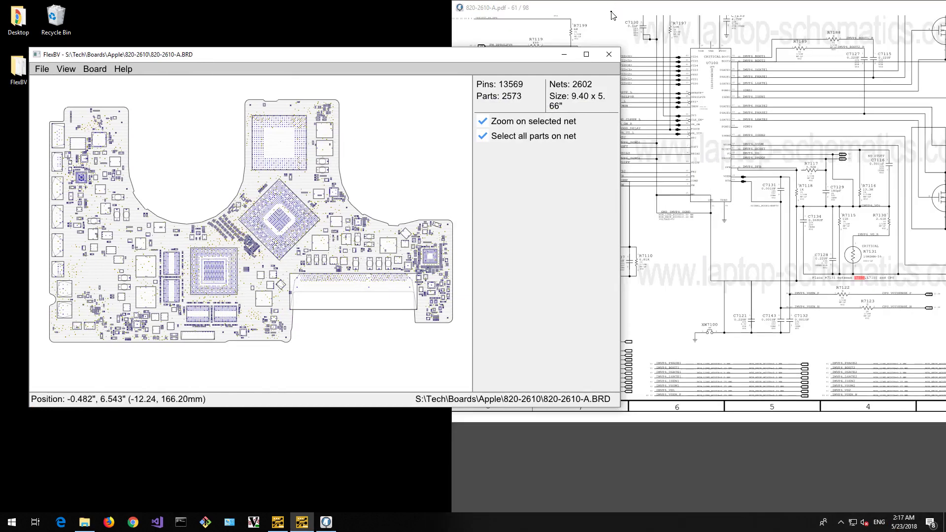
{"action": "left_click_drag", "start_coordinate": [611, 12], "coordinate": [416, 38]}
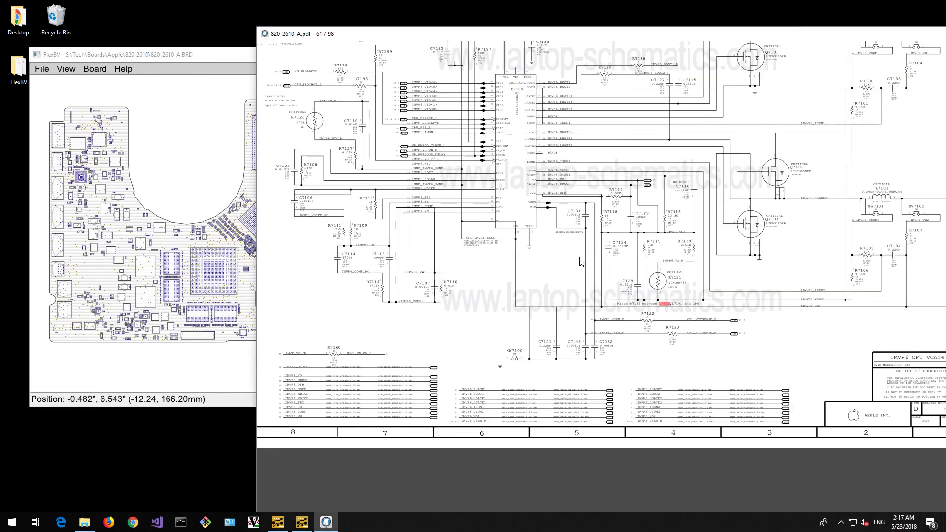
{"action": "key", "text": "F3"}
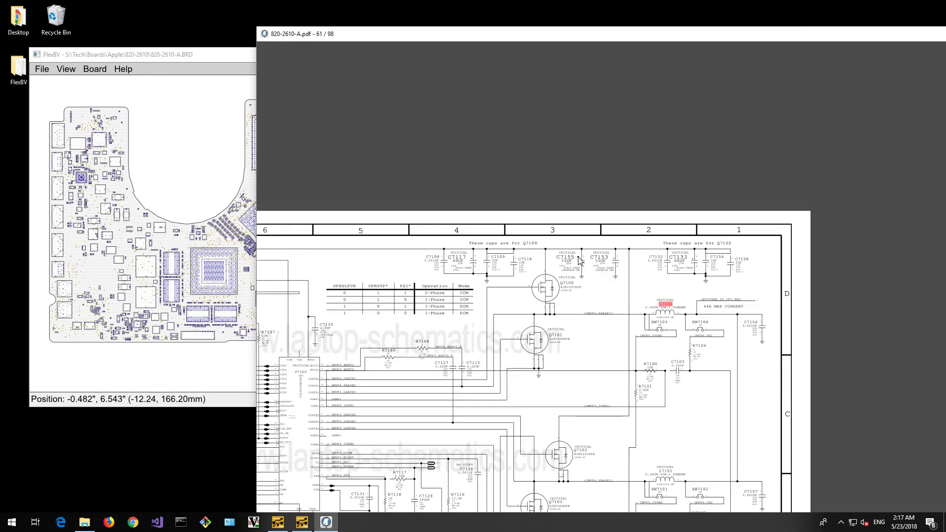
{"action": "key", "text": "n"}
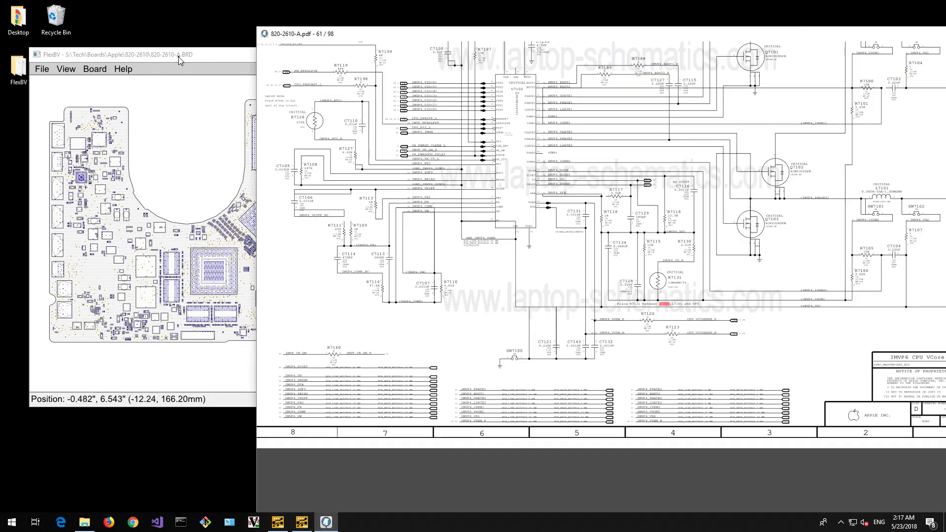
Locate thermistor R7126 on the board from the schematic and select its pin 2 net IMVP6_NTC_R.
{"action": "double_click", "coordinate": [298, 118]}
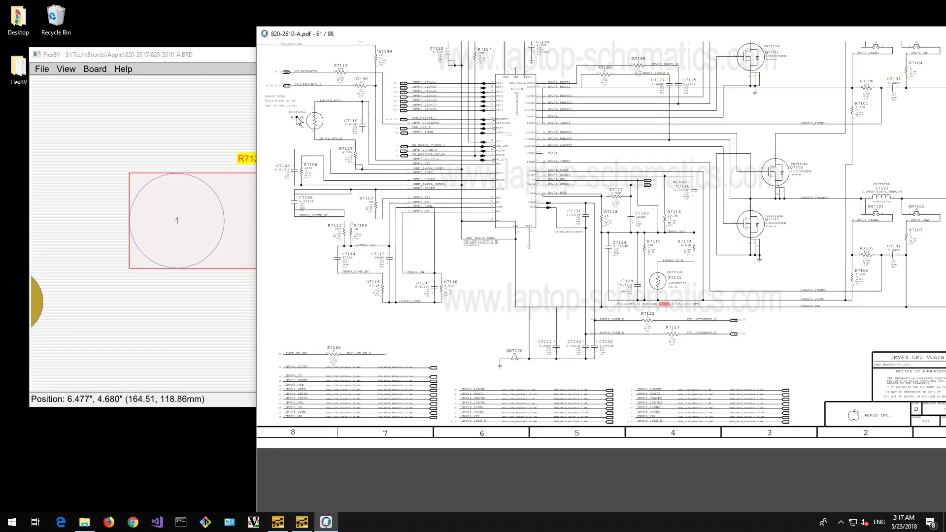
{"action": "left_click", "coordinate": [196, 54]}
{"action": "scroll", "coordinate": [332, 270], "scroll_direction": "down", "scroll_amount": 6}
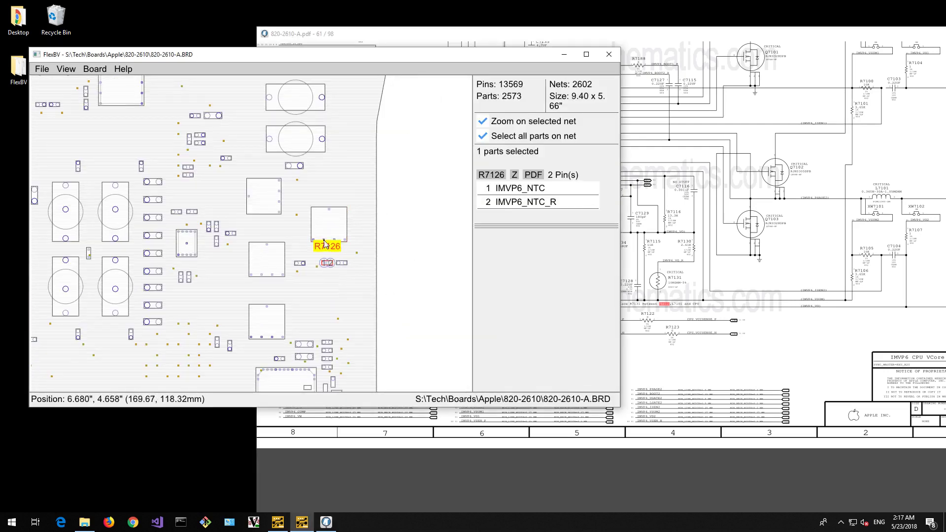
{"action": "left_click", "coordinate": [551, 202]}
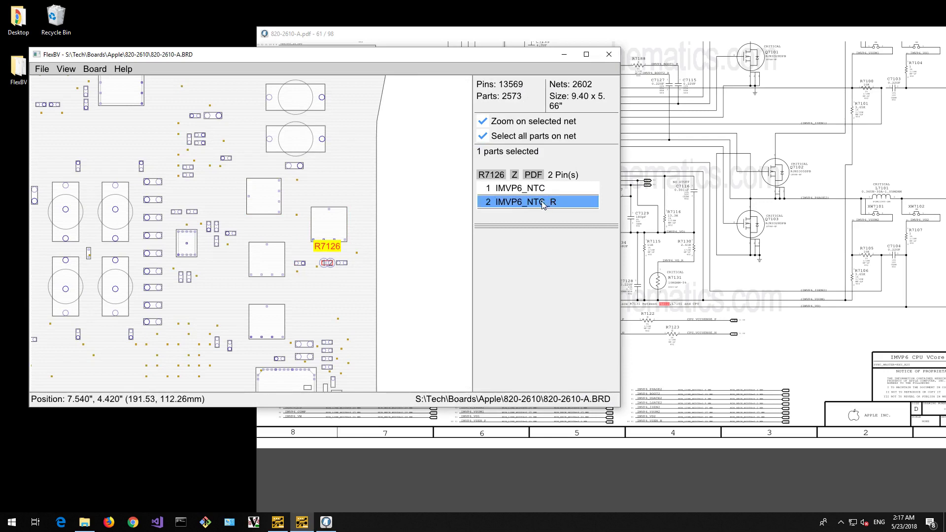
{"action": "left_click", "coordinate": [539, 202]}
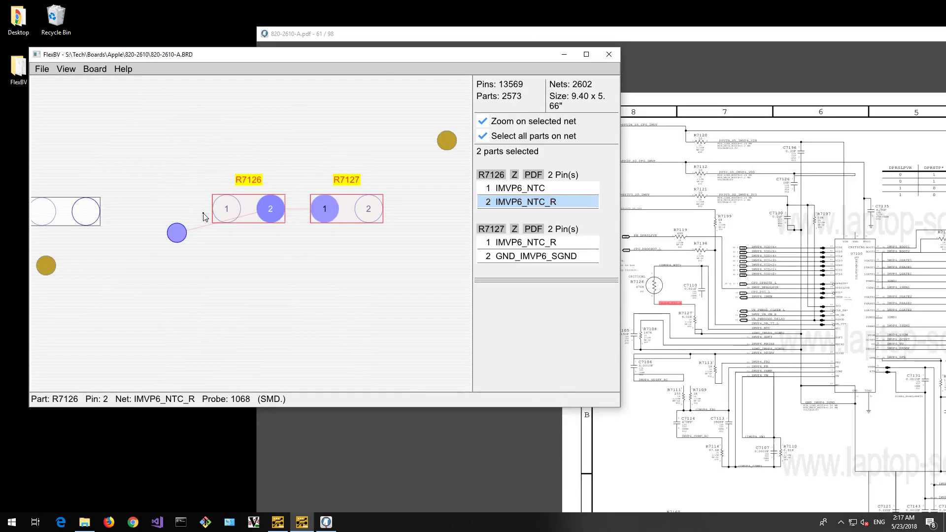
Examine the highlighted IMVP6_NTC_R net and the circuit around R7126 and R7127 in the schematic PDF.
{"action": "left_click", "coordinate": [562, 35]}
{"action": "scroll", "coordinate": [715, 337], "scroll_direction": "down", "scroll_amount": 2}
{"action": "left_click_drag", "start_coordinate": [715, 336], "coordinate": [389, 275]}
{"action": "scroll", "coordinate": [511, 301], "scroll_direction": "up", "scroll_amount": 2}
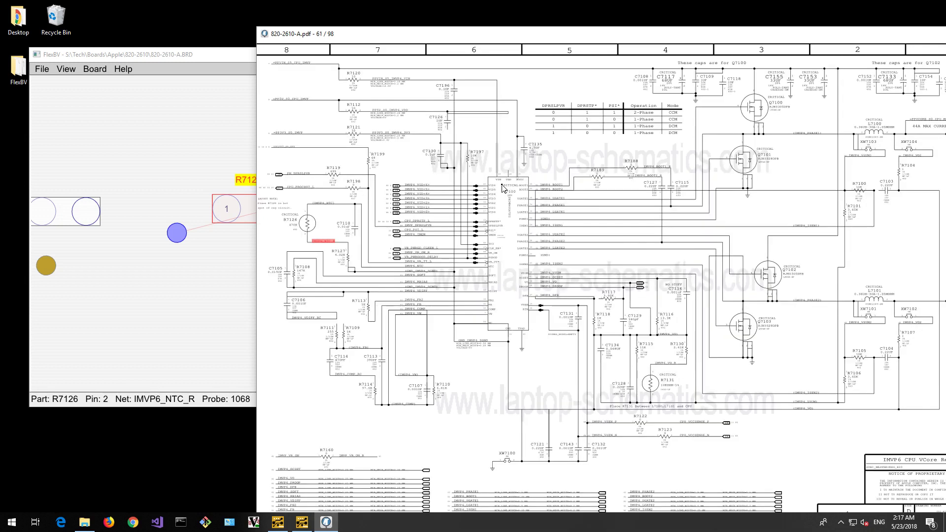
{"action": "scroll", "coordinate": [325, 245], "scroll_direction": "up", "scroll_amount": 2, "text": "ctrl"}
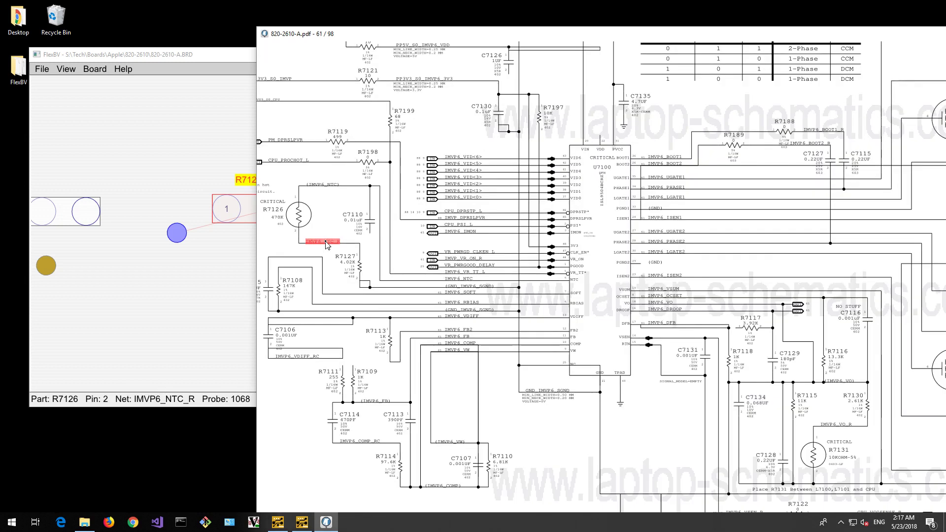
{"action": "scroll", "coordinate": [325, 245], "scroll_direction": "up", "scroll_amount": 2, "text": "ctrl"}
{"action": "scroll", "coordinate": [313, 246], "scroll_direction": "up", "scroll_amount": 2, "text": "ctrl"}
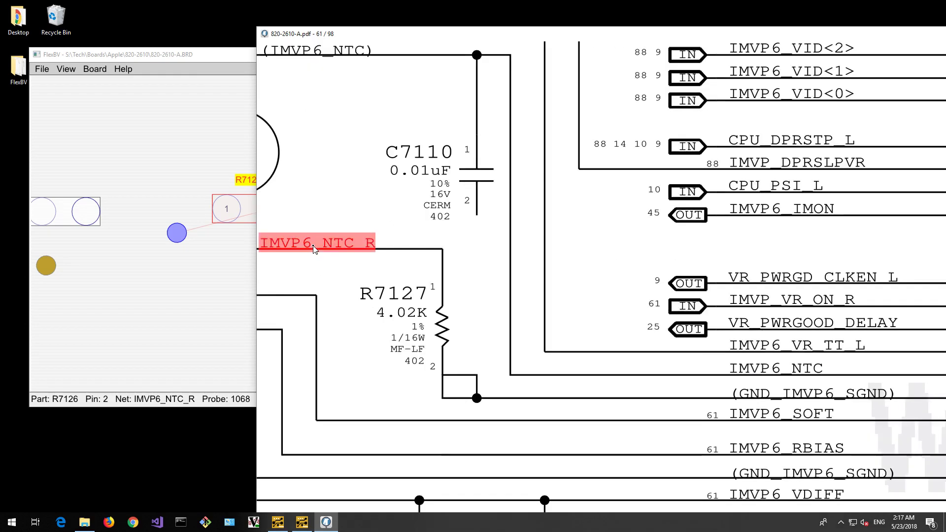
{"action": "scroll", "coordinate": [314, 247], "scroll_direction": "down", "scroll_amount": 3, "text": "ctrl"}
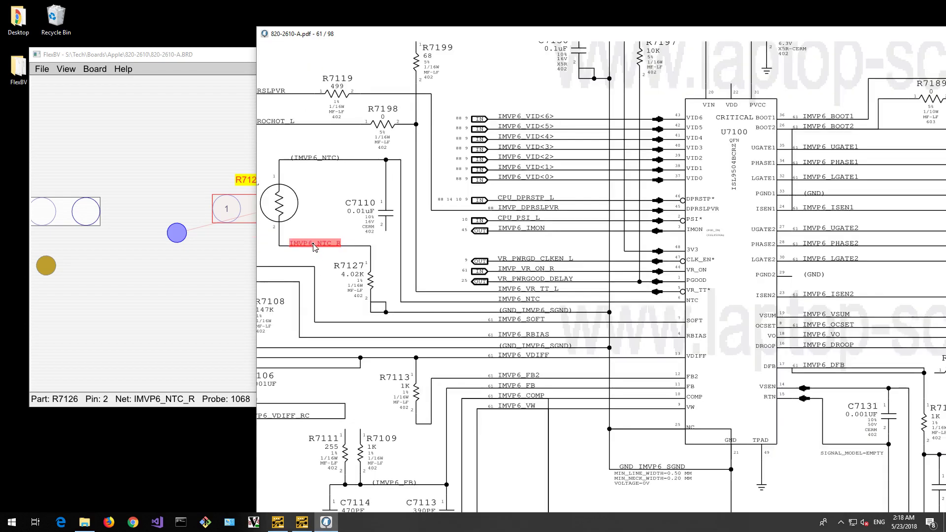
{"action": "scroll", "coordinate": [315, 247], "scroll_direction": "down", "scroll_amount": 1, "text": "ctrl"}
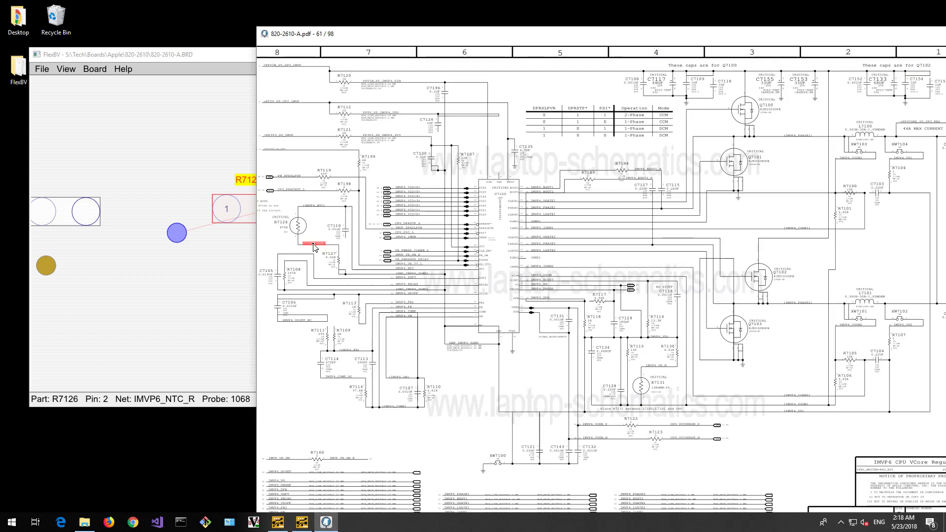
{"action": "left_click_drag", "start_coordinate": [464, 268], "coordinate": [530, 192]}
{"action": "left_click_drag", "start_coordinate": [815, 375], "coordinate": [781, 356]}
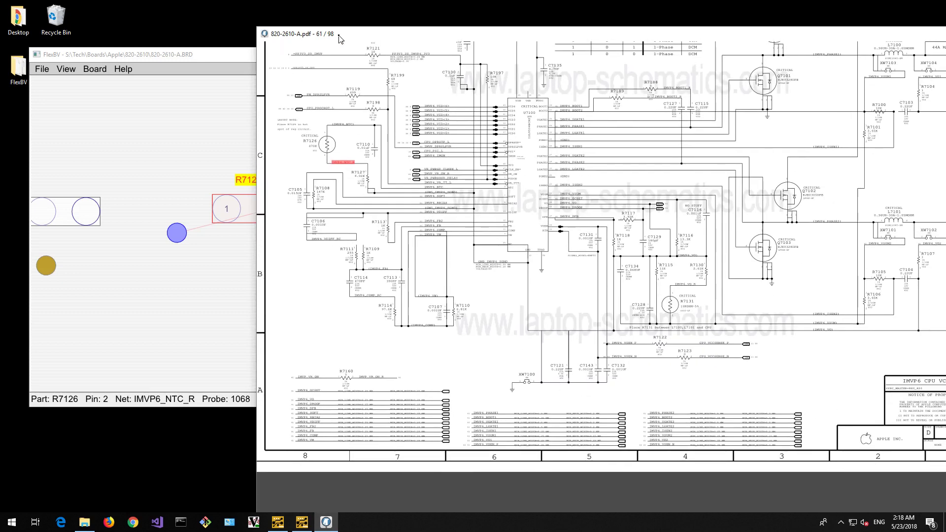
Move the schematic window over the board, look over page 61, and go back to view all of page 60.
{"action": "left_click_drag", "start_coordinate": [340, 39], "coordinate": [238, 27]}
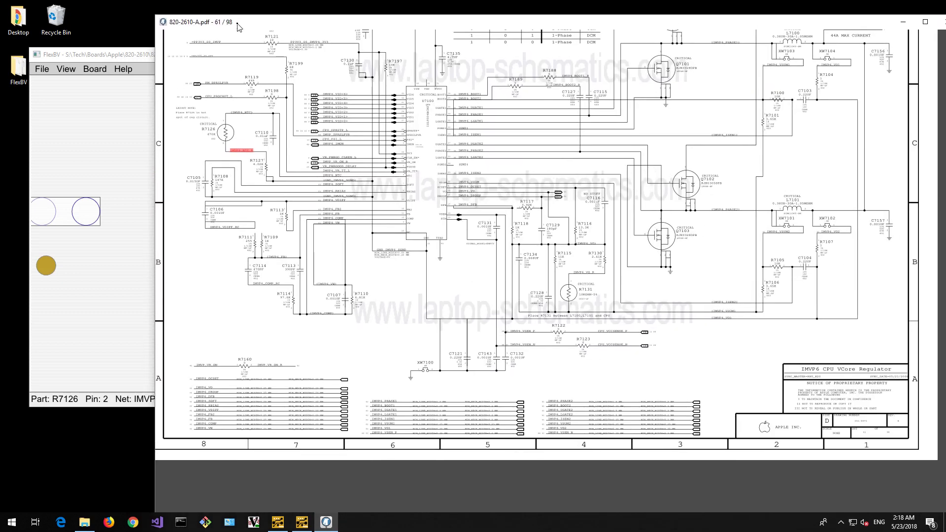
{"action": "scroll", "coordinate": [415, 267], "scroll_direction": "down", "scroll_amount": 3, "text": "ctrl"}
{"action": "scroll", "coordinate": [416, 264], "scroll_direction": "down", "scroll_amount": 1}
{"action": "scroll", "coordinate": [415, 264], "scroll_direction": "up", "scroll_amount": 1}
{"action": "scroll", "coordinate": [409, 321], "scroll_direction": "up", "scroll_amount": 3, "text": "ctrl"}
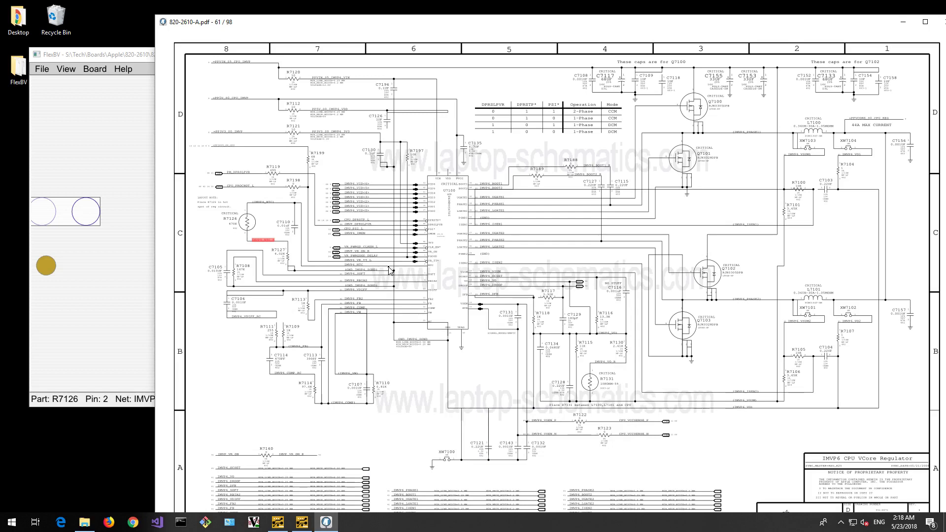
{"action": "scroll", "coordinate": [389, 270], "scroll_direction": "down", "scroll_amount": 2, "text": "ctrl"}
{"action": "scroll", "coordinate": [344, 176], "scroll_direction": "up", "scroll_amount": 2, "text": "ctrl"}
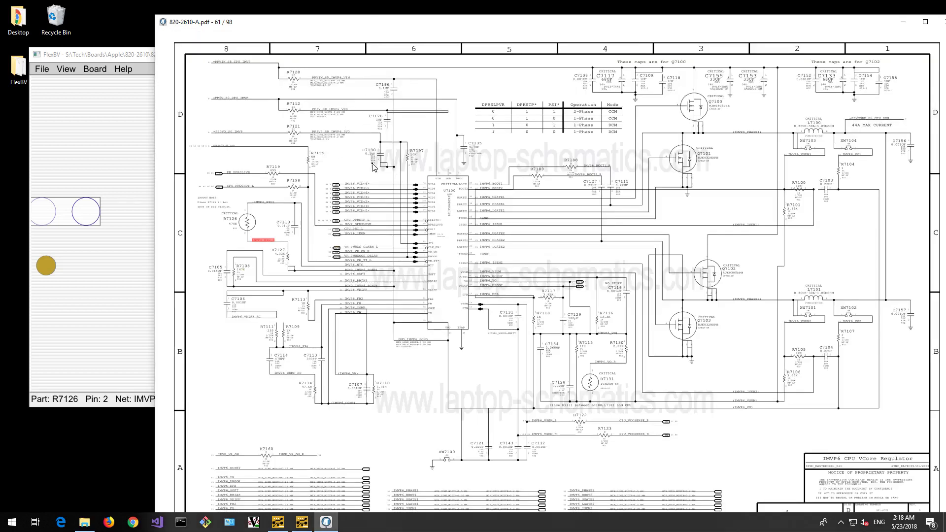
{"action": "key", "text": "Page_Up"}
{"action": "scroll", "coordinate": [372, 164], "scroll_direction": "down", "scroll_amount": 5}
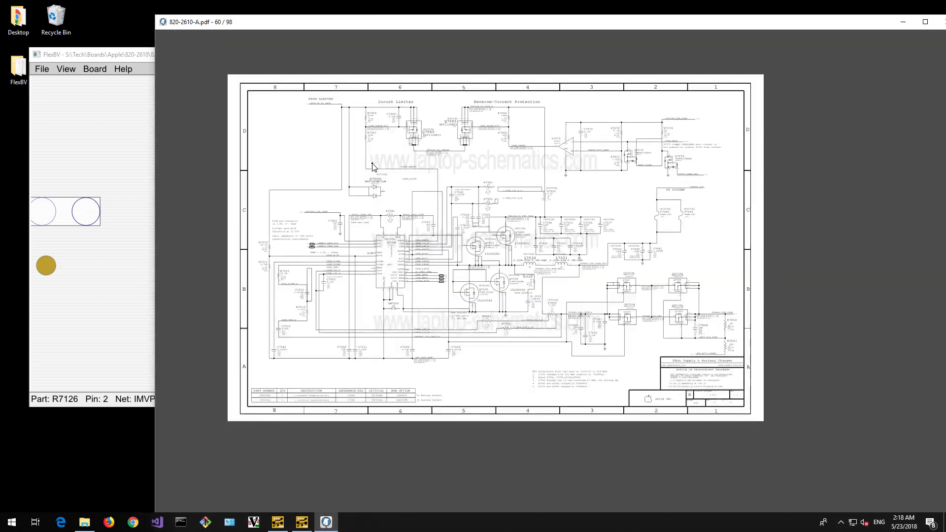
Shrink the schematic window around its page, enlarge it to a moderate size and place it beside the board view.
{"action": "key", "text": "w"}
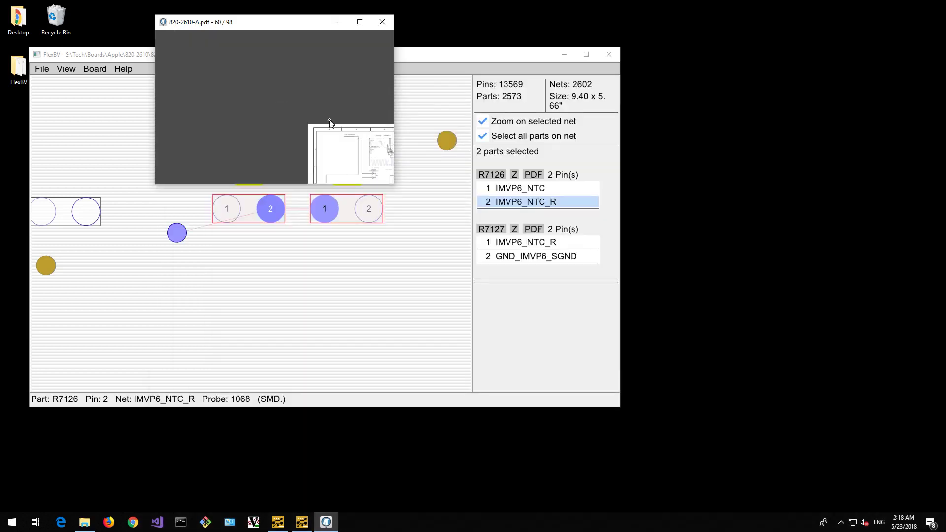
{"action": "left_click_drag", "start_coordinate": [246, 22], "coordinate": [375, 53]}
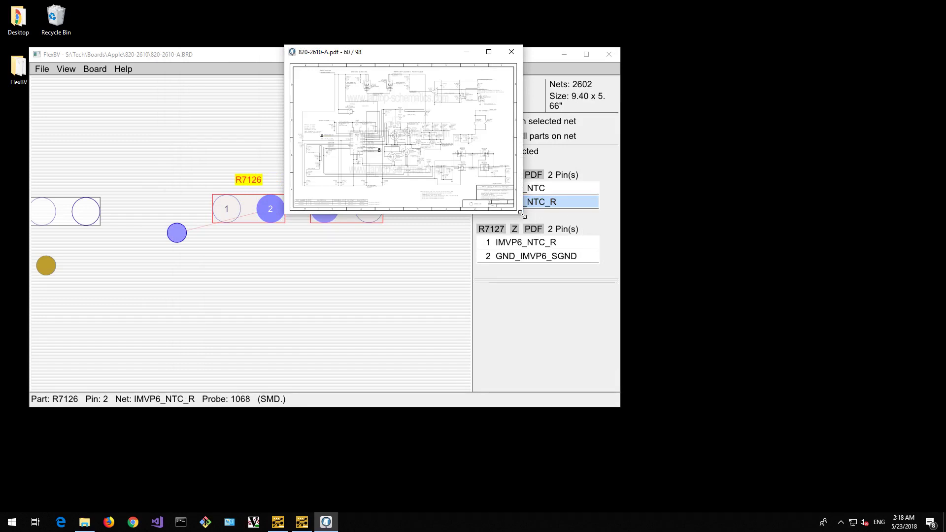
{"action": "left_click_drag", "start_coordinate": [523, 215], "coordinate": [711, 388]}
{"action": "left_click_drag", "start_coordinate": [485, 55], "coordinate": [682, 23]}
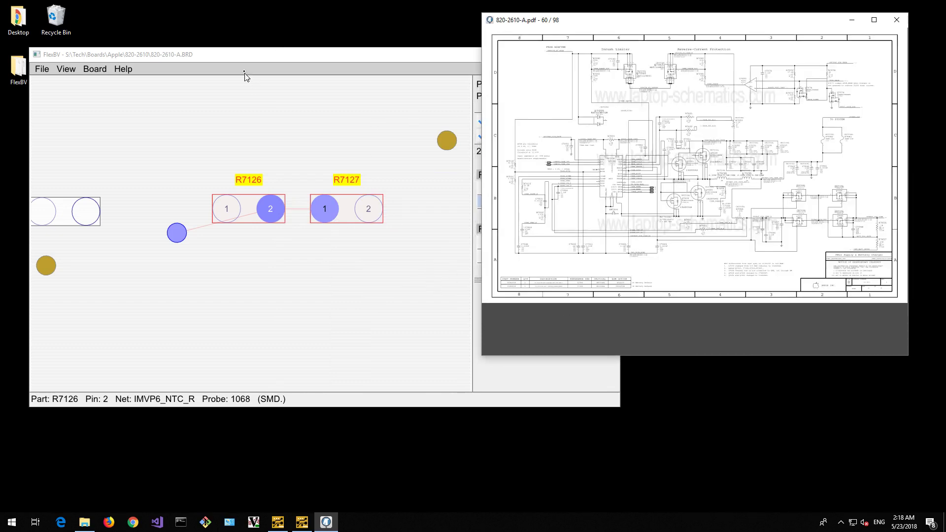
Make the board window taller, show the wider area around R7126 and R7127, and bring the schematic window back in front.
{"action": "mouse_move", "coordinate": [234, 59]}
{"action": "left_mouse_down"}
{"action": "mouse_move", "coordinate": [235, 38]}
{"action": "mouse_move", "coordinate": [233, 55]}
{"action": "left_mouse_up"}
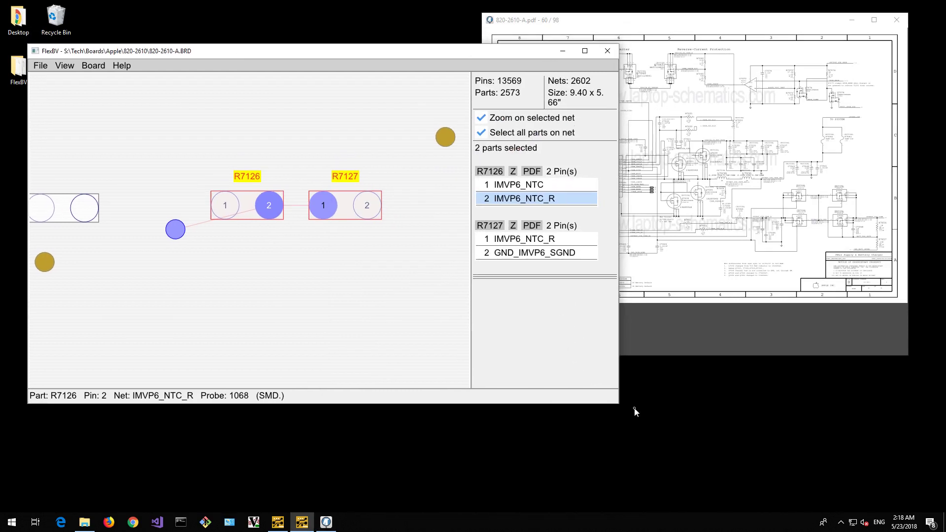
{"action": "left_click_drag", "start_coordinate": [620, 406], "coordinate": [626, 492]}
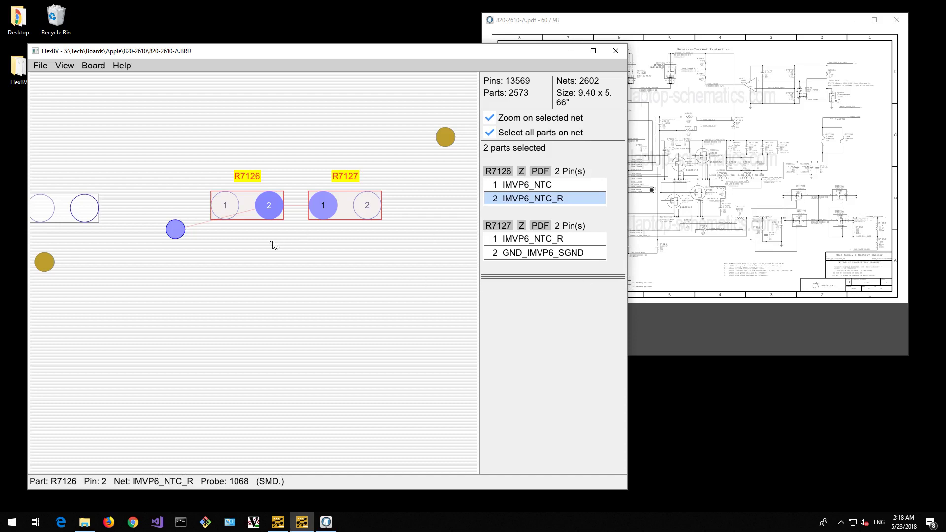
{"action": "scroll", "coordinate": [264, 243], "scroll_direction": "down", "scroll_amount": 3}
{"action": "scroll", "coordinate": [266, 248], "scroll_direction": "down", "scroll_amount": 3}
{"action": "scroll", "coordinate": [266, 249], "scroll_direction": "up", "scroll_amount": 2}
{"action": "left_click_drag", "start_coordinate": [120, 141], "coordinate": [270, 162]}
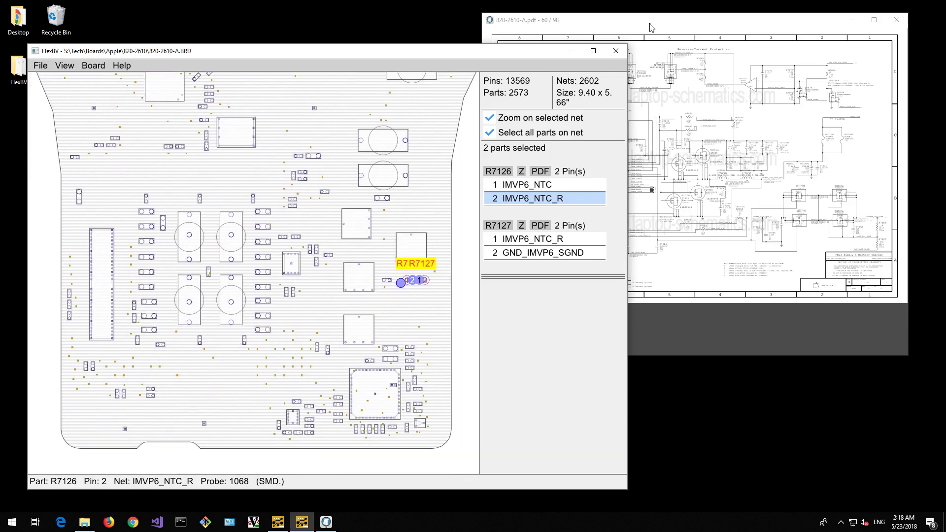
{"action": "left_click_drag", "start_coordinate": [650, 23], "coordinate": [665, 20]}
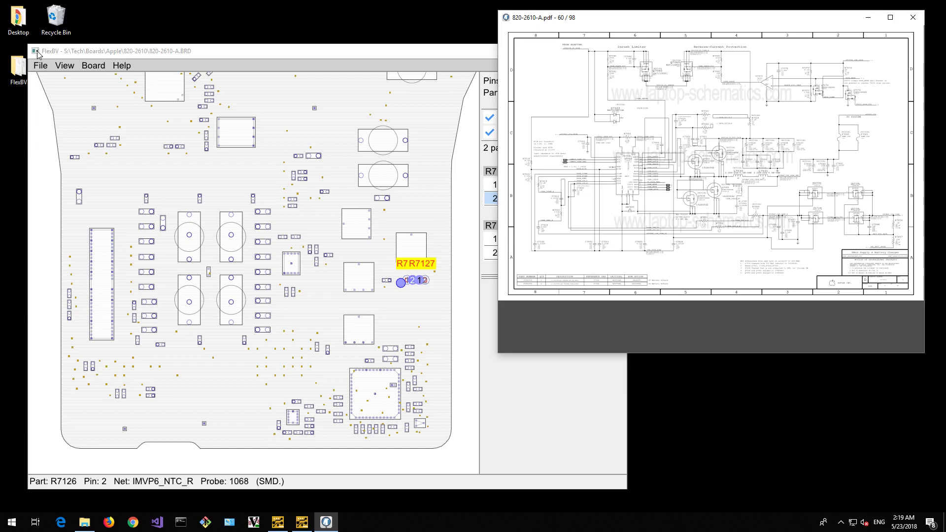
Quit FlexBV, close the schematic PDF viewer and relaunch flexbvcli.exe from the FlexBV folder.
{"action": "left_click", "coordinate": [40, 66]}
{"action": "left_click", "coordinate": [40, 159]}
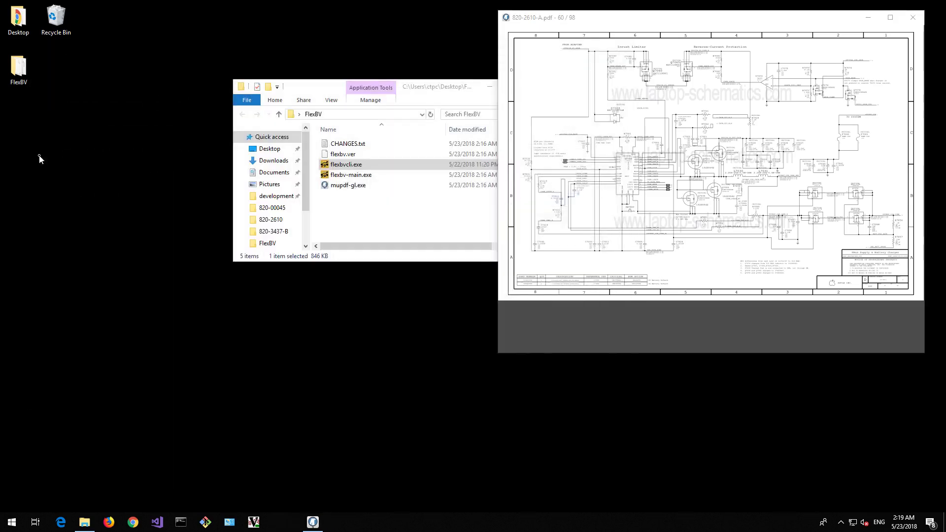
{"action": "key", "text": "q"}
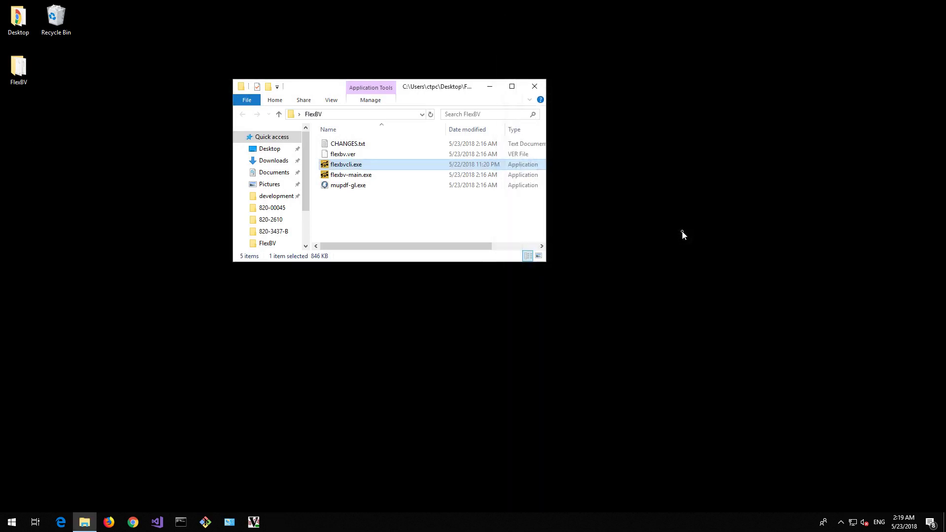
{"action": "double_click", "coordinate": [341, 166]}
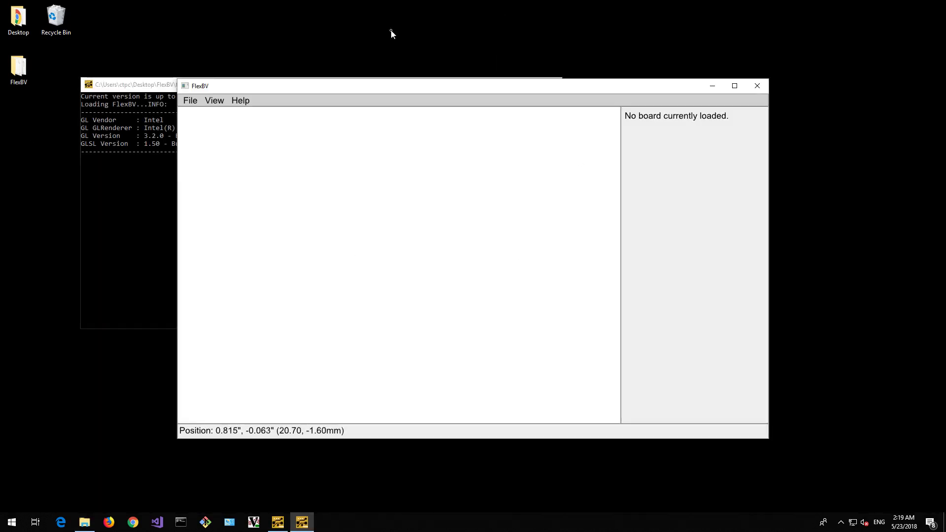
Reopen the recent board file APPLE 820-3437-B.brd and dismiss the error notice.
{"action": "left_click", "coordinate": [190, 101]}
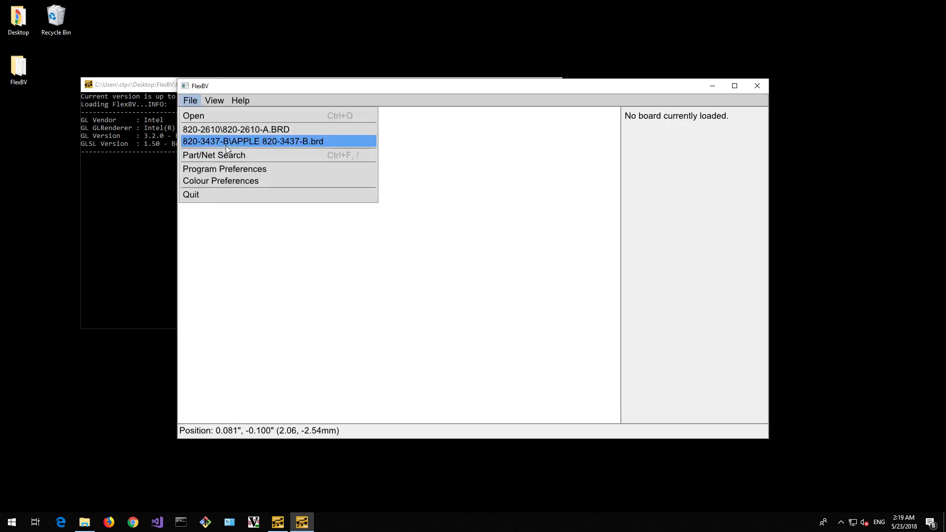
{"action": "left_click", "coordinate": [217, 142]}
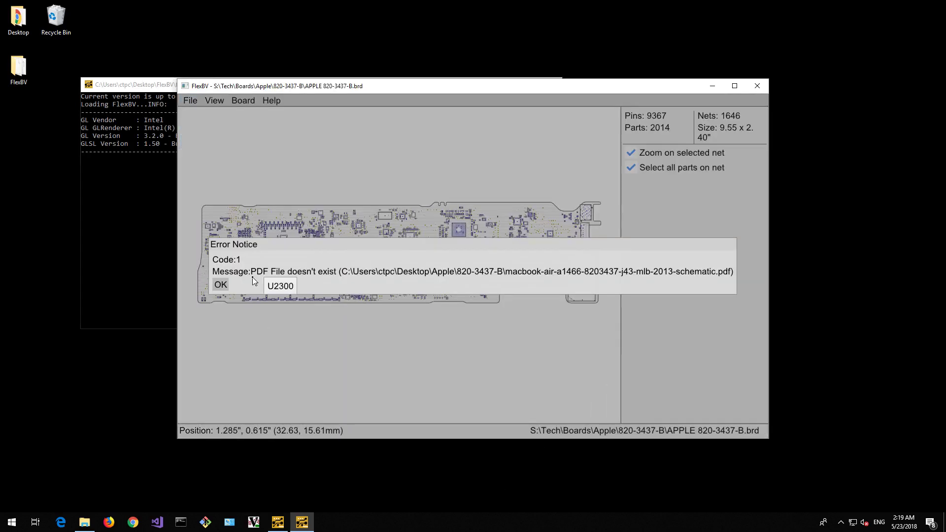
{"action": "left_click", "coordinate": [220, 285]}
{"action": "left_click", "coordinate": [243, 101]}
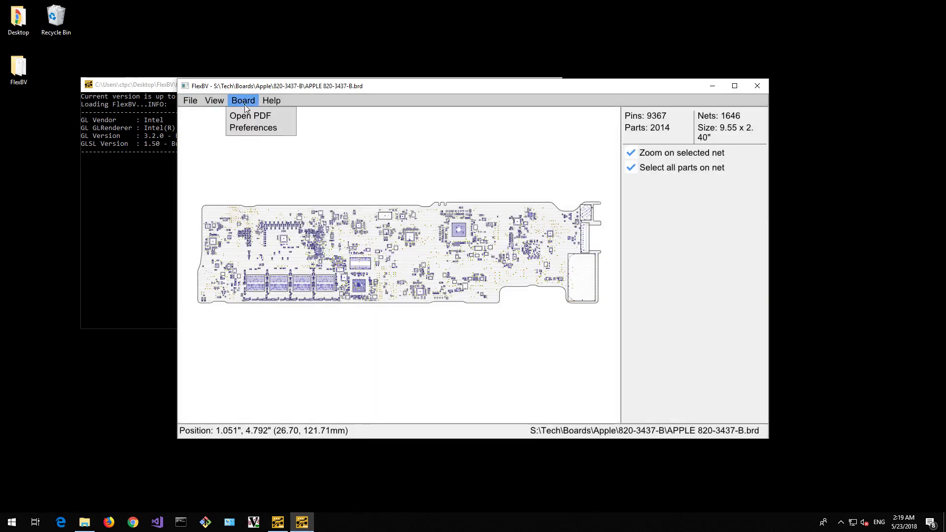
{"action": "left_click", "coordinate": [254, 128]}
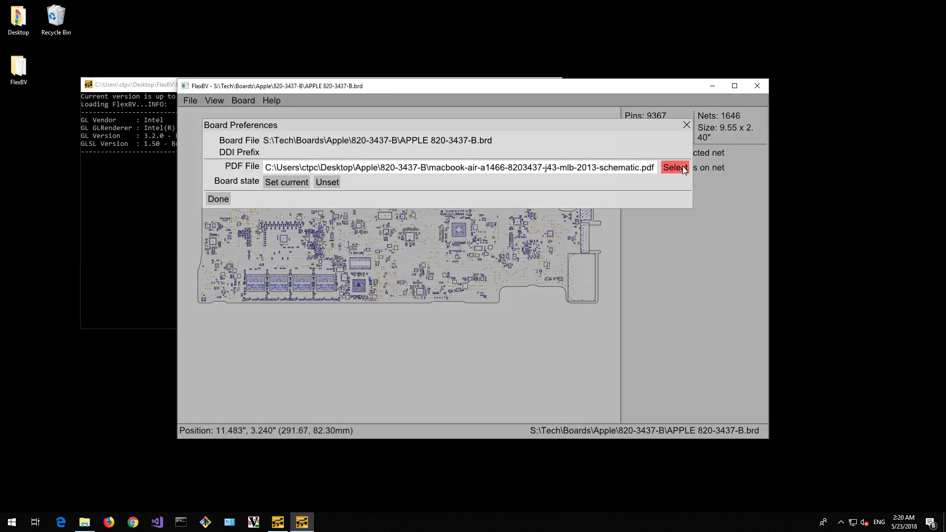
{"action": "left_click", "coordinate": [683, 168]}
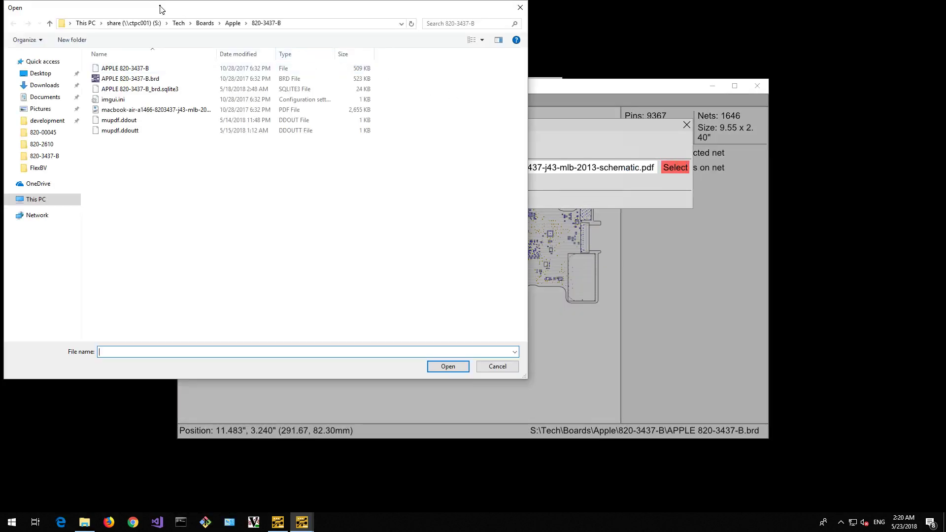
{"action": "left_click_drag", "start_coordinate": [147, 4], "coordinate": [237, 43]}
{"action": "left_click", "coordinate": [228, 144]}
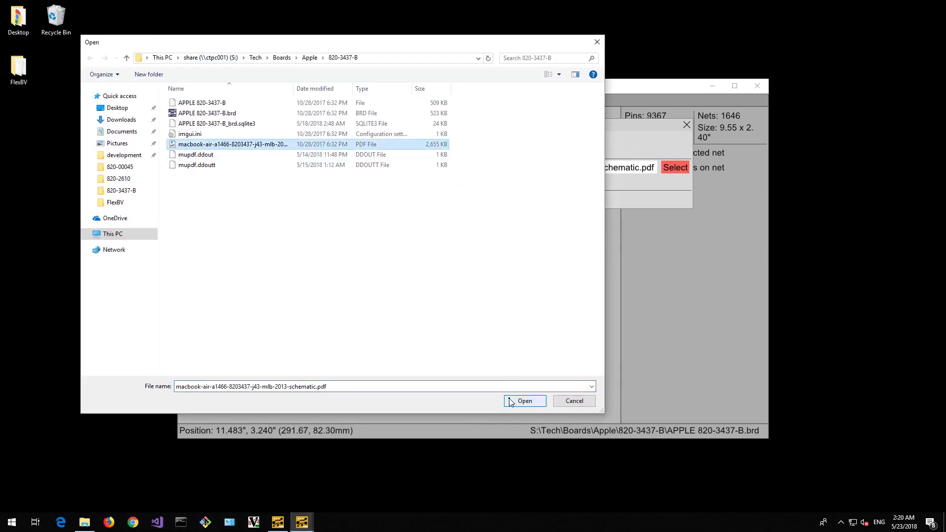
{"action": "left_click", "coordinate": [524, 401]}
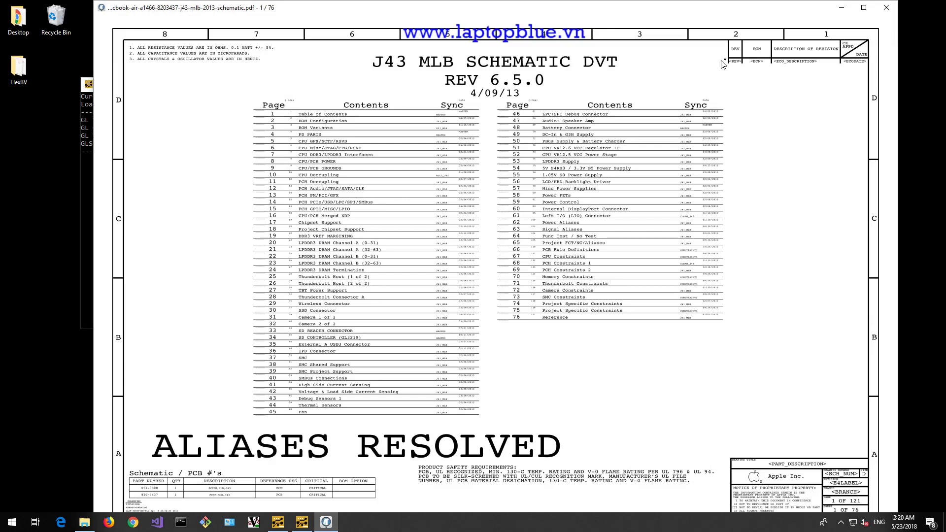
{"action": "left_click_drag", "start_coordinate": [135, 8], "coordinate": [541, 55]}
{"action": "left_click", "coordinate": [218, 199]}
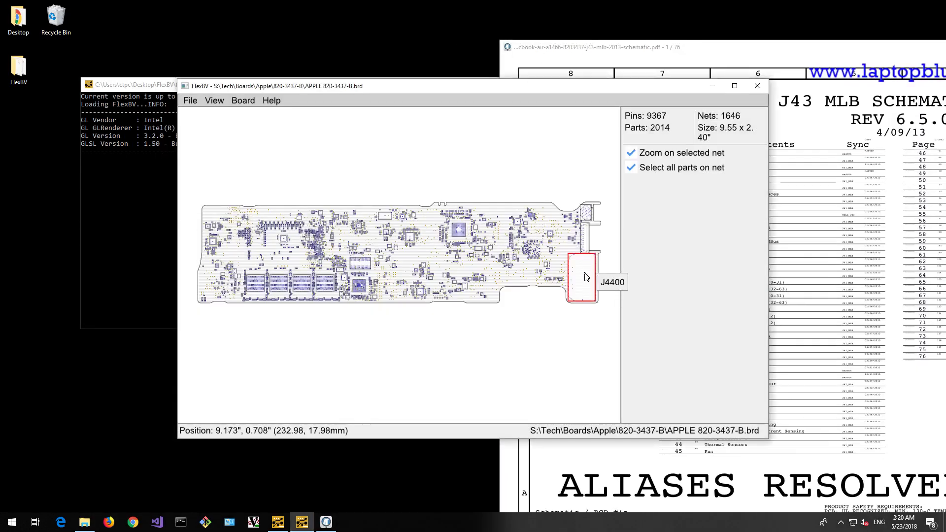
Select part U6100 on the board, show its pin 2 net SPI_MLB_MISO, and move the board window aside.
{"action": "left_click", "coordinate": [386, 223]}
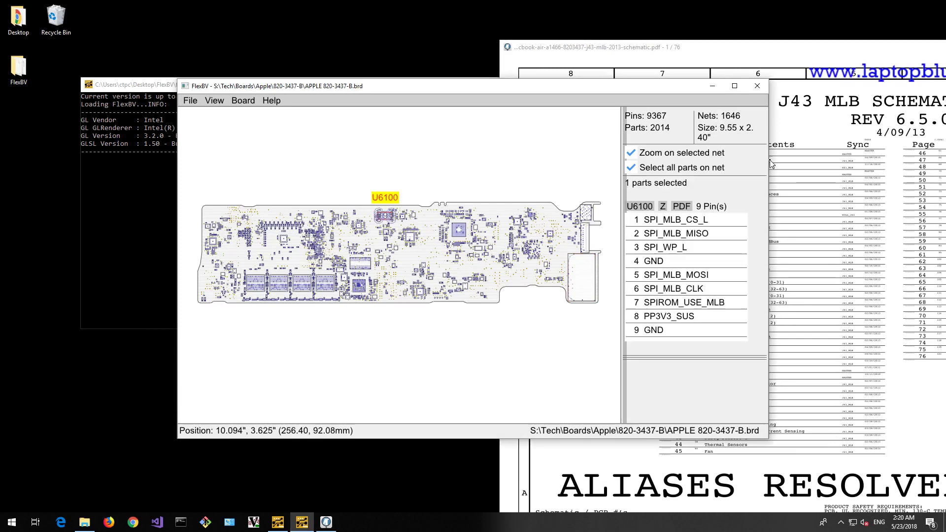
{"action": "left_click", "coordinate": [654, 233]}
{"action": "left_click_drag", "start_coordinate": [515, 85], "coordinate": [392, 105]}
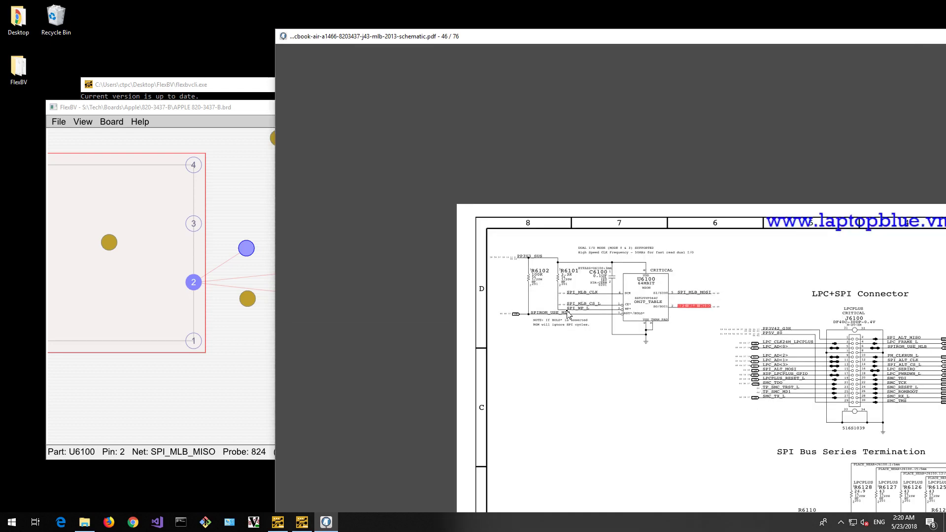
Step through the further occurrences of SPI_MLB_MISO in the schematic PDF up to page 69.
{"action": "key", "text": "n"}
{"action": "key", "text": "F3"}
{"action": "key", "text": "F3"}
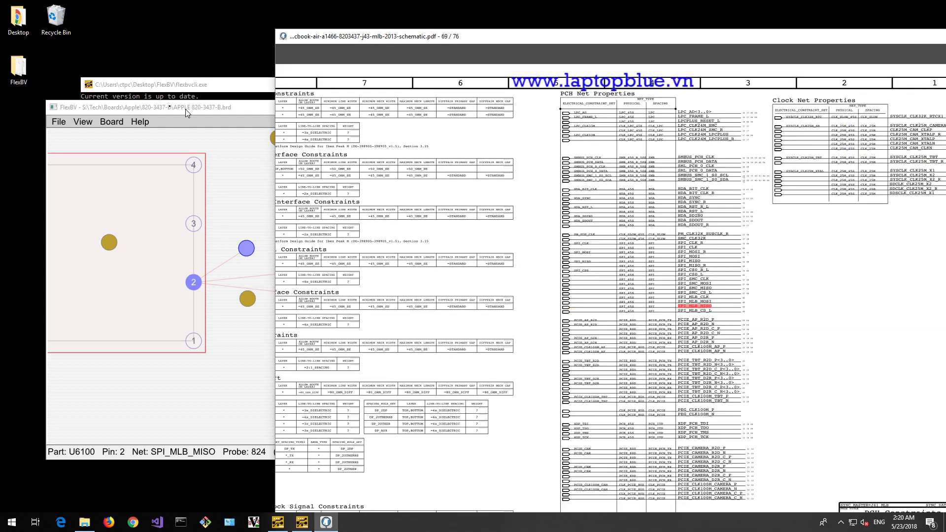
Reposition the board window beside the schematic, switch between the two windows, and leave the board view in front.
{"action": "left_click_drag", "start_coordinate": [166, 107], "coordinate": [155, 74]}
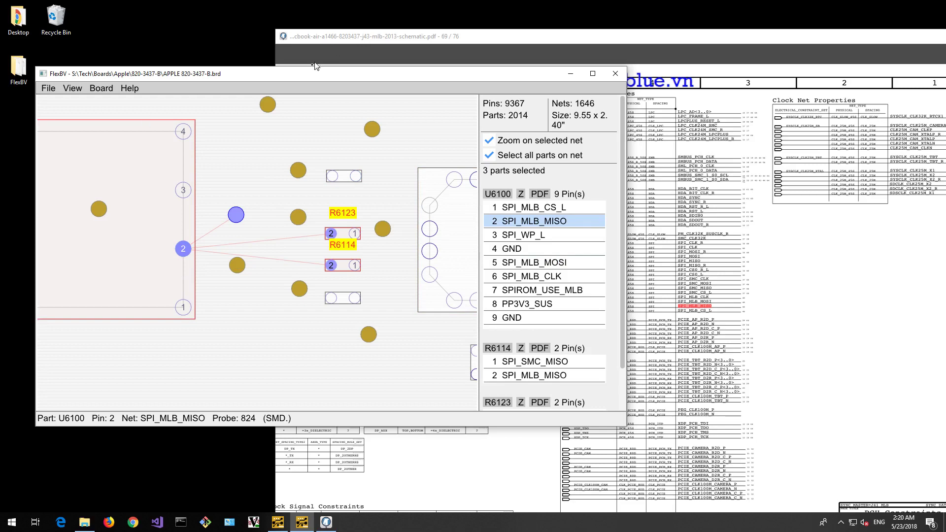
{"action": "left_click_drag", "start_coordinate": [364, 77], "coordinate": [366, 110]}
{"action": "key", "text": "alt+Tab"}
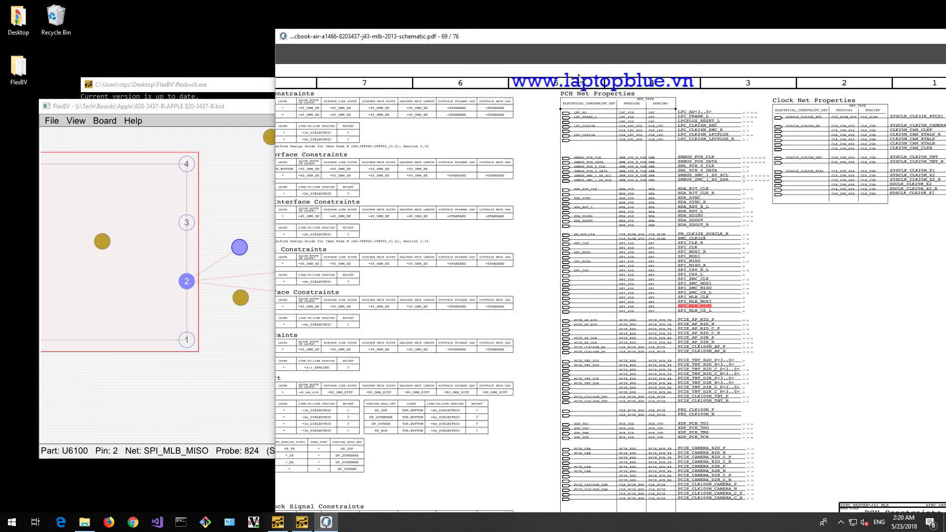
{"action": "left_click", "coordinate": [186, 107]}
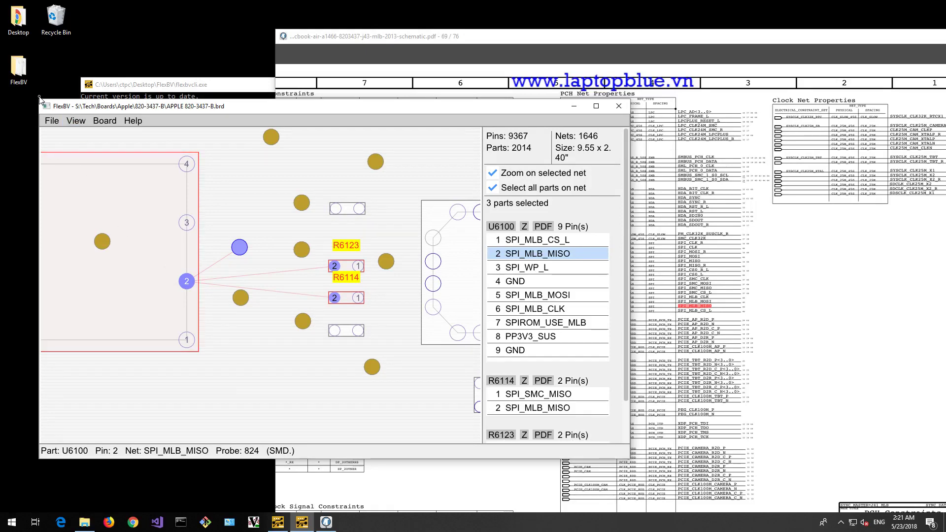
{"action": "left_click_drag", "start_coordinate": [56, 109], "coordinate": [75, 110]}
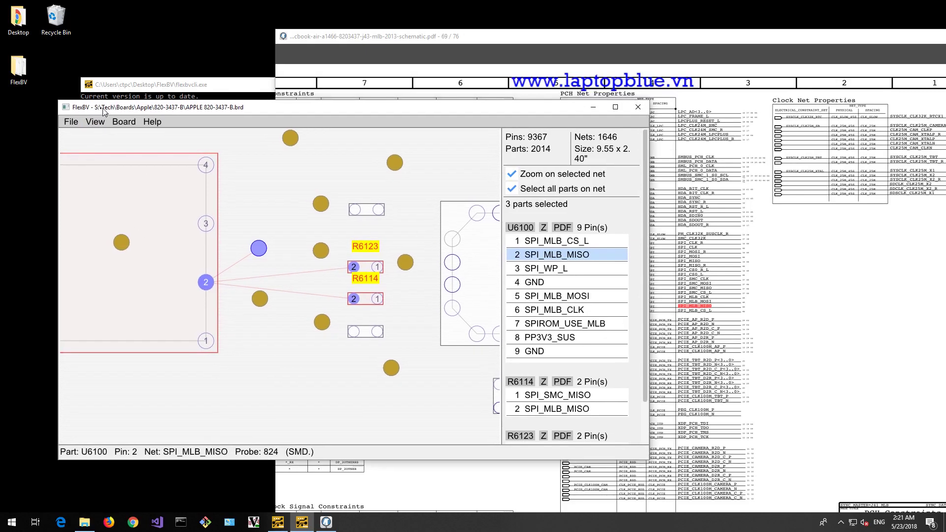